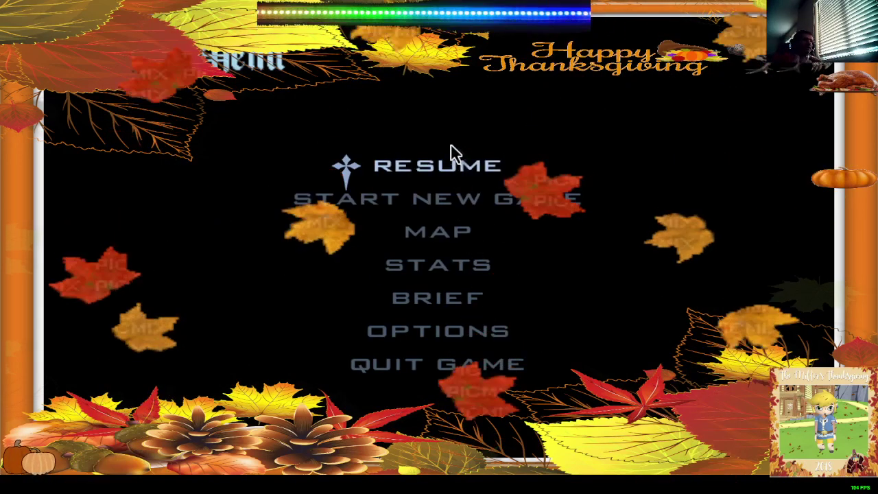
- Open the map, then close it and resume the game
{"action": "left_click", "coordinate": [439, 232]}
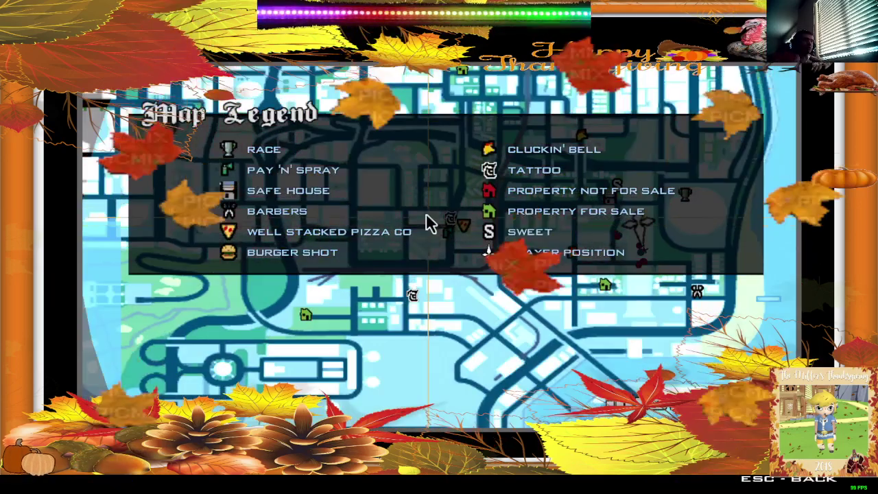
{"action": "key", "text": "Escape"}
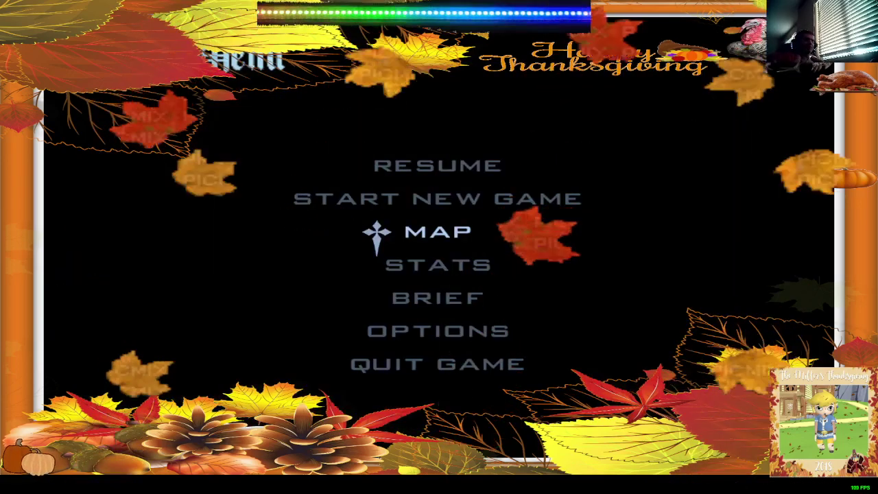
{"action": "key", "text": "Escape"}
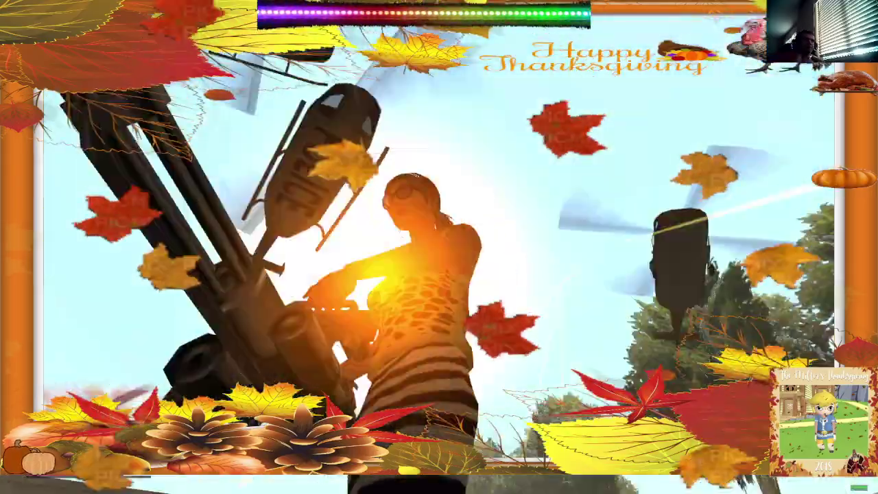
- Turn the view and aim the minigun at the police helicopter overhead
{"action": "key", "text": "w"}
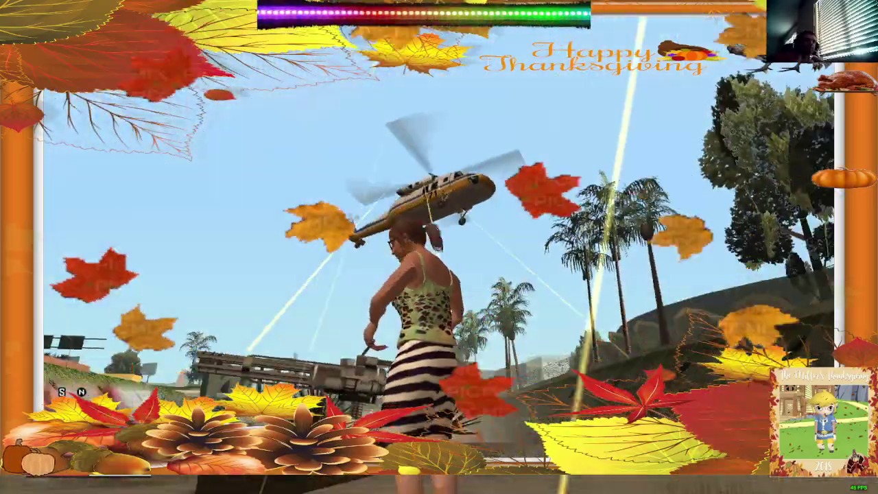
{"action": "key", "text": "w"}
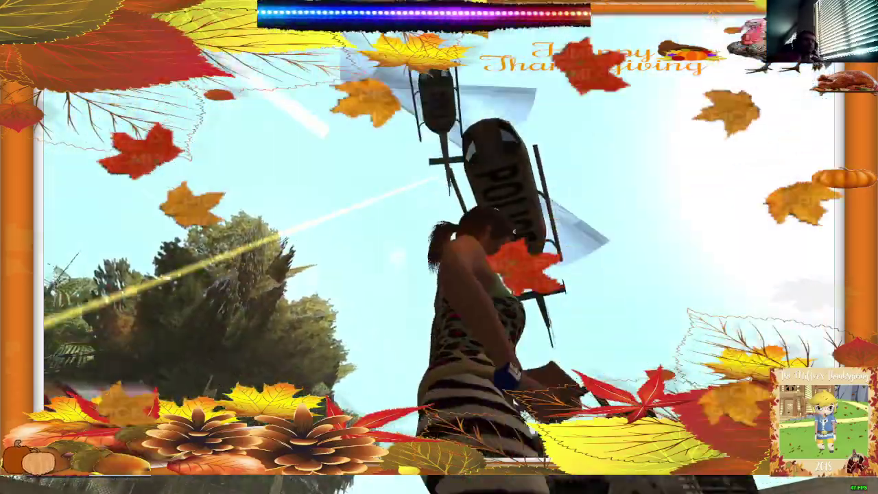
{"action": "key", "text": "w"}
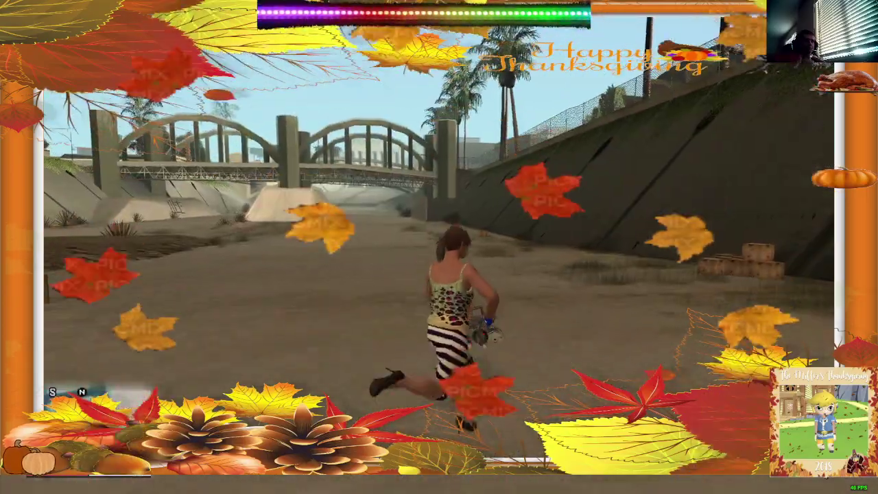
- Teleport the character to the beach from the trainer menu and look up at the sky
{"action": "key", "text": "Escape"}
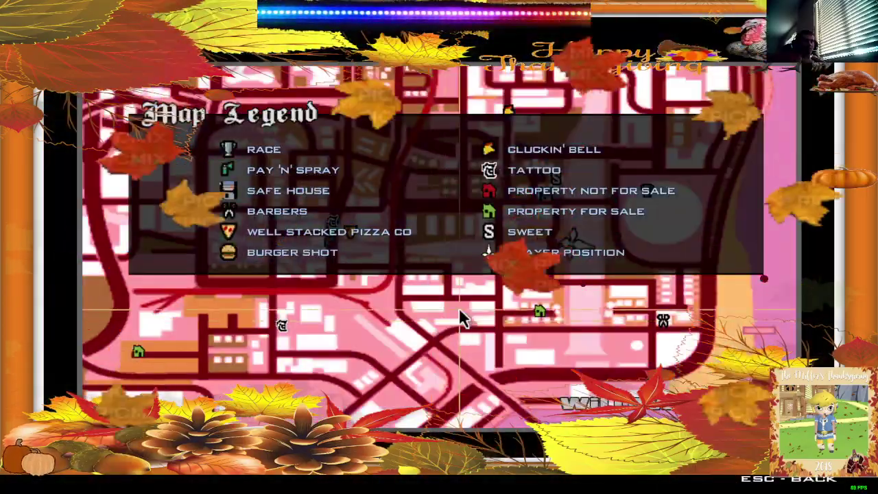
{"action": "key", "text": "Escape"}
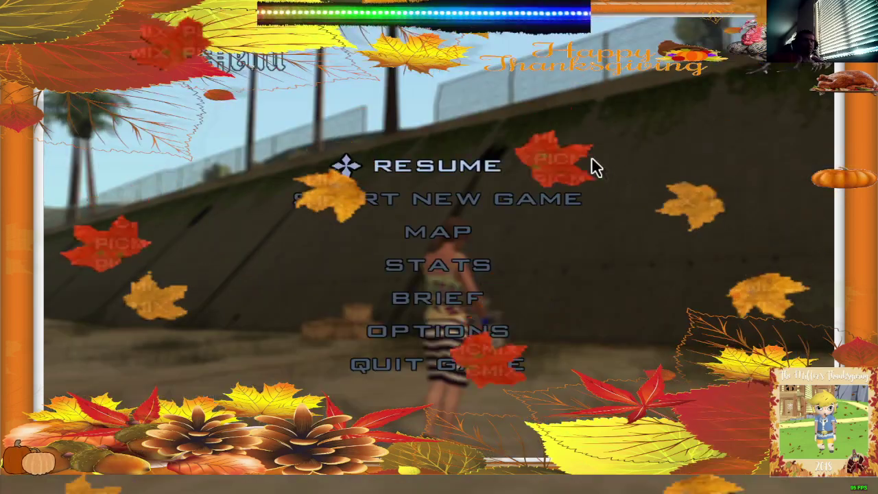
{"action": "key", "text": "Escape"}
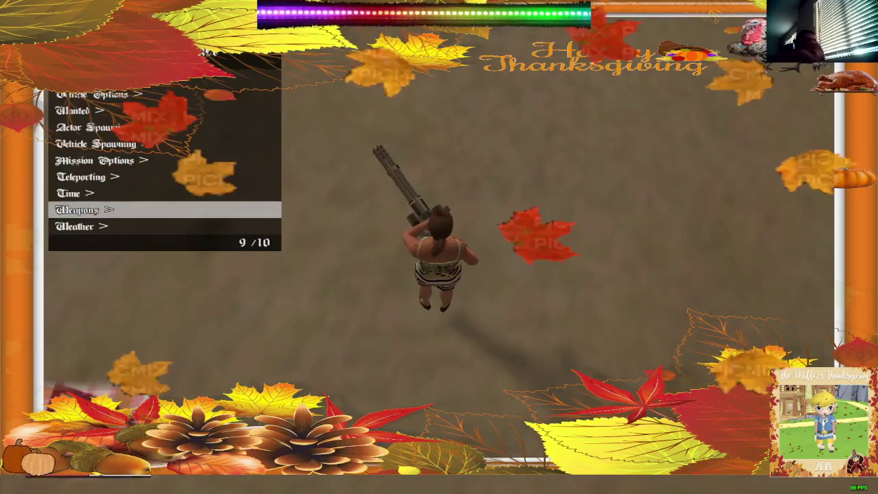
{"action": "key", "text": "Return"}
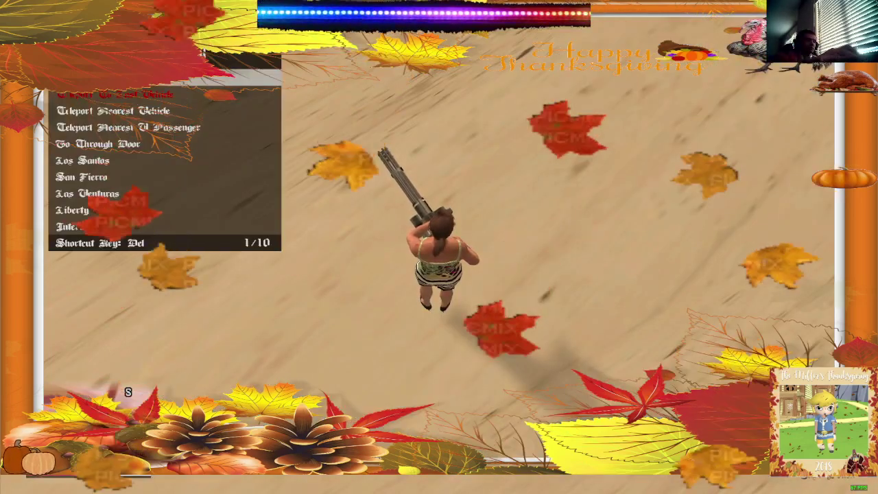
{"action": "key", "text": "BackSpace"}
{"action": "key", "text": "w"}
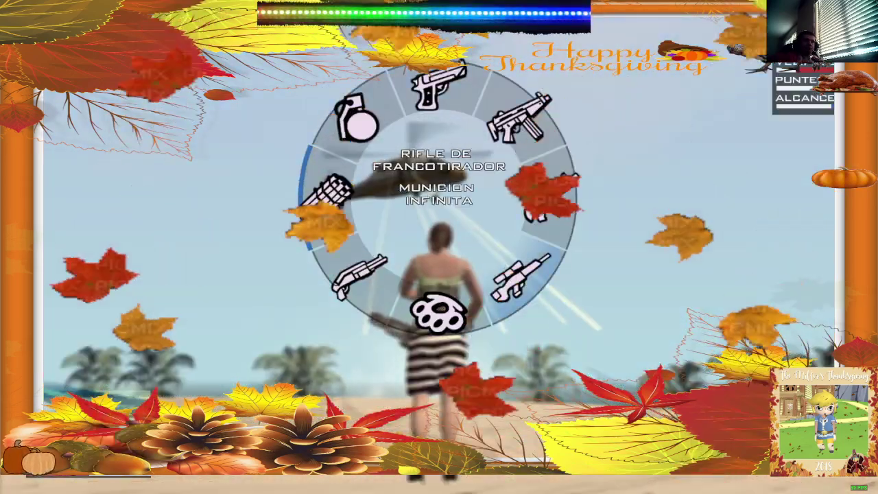
- Aim the sniper scope at the helicopter, leave the scope, and pause the game
{"action": "right_click", "coordinate": [438, 247]}
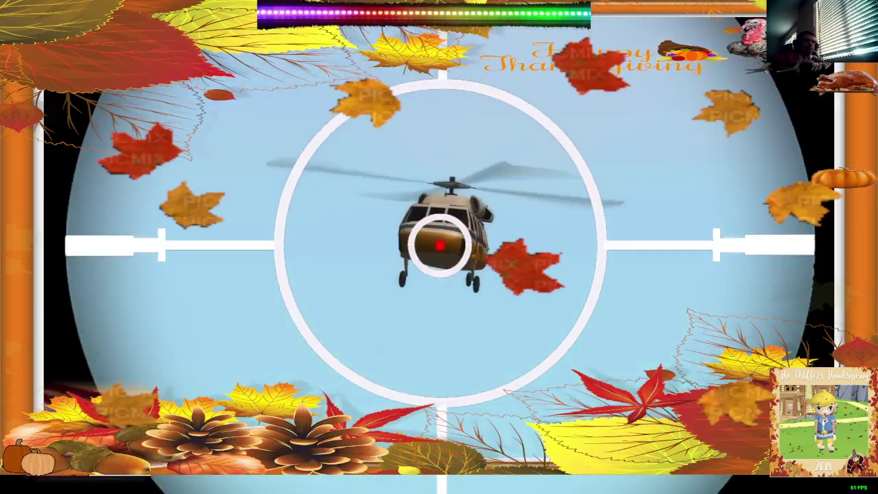
{"action": "scroll", "coordinate": [439, 247], "scroll_direction": "up", "scroll_amount": 3}
{"action": "right_click", "coordinate": [439, 247]}
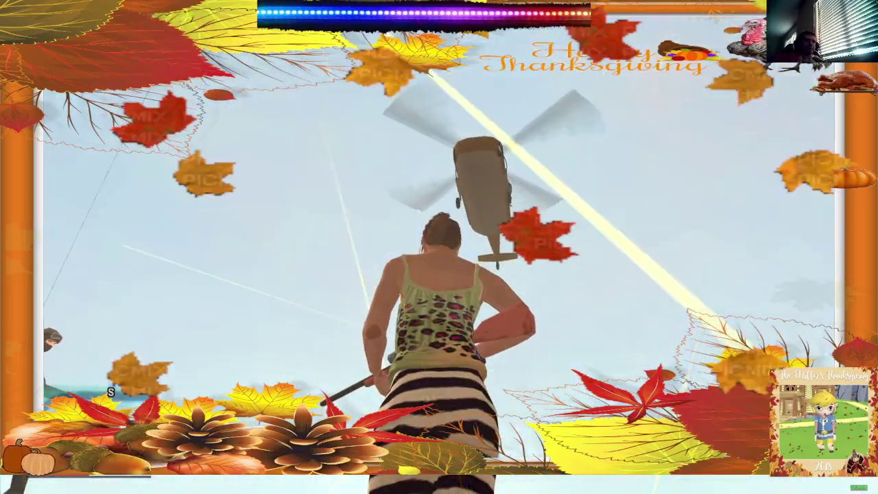
{"action": "key", "text": "Escape"}
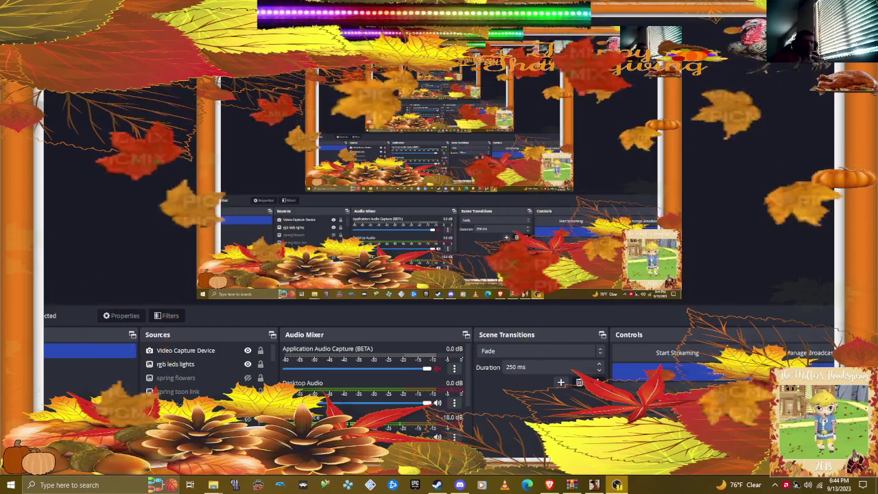
- From the desktop, open GTA San Andreas Properties in Steam and view Installed Files
{"action": "key", "text": "super+d"}
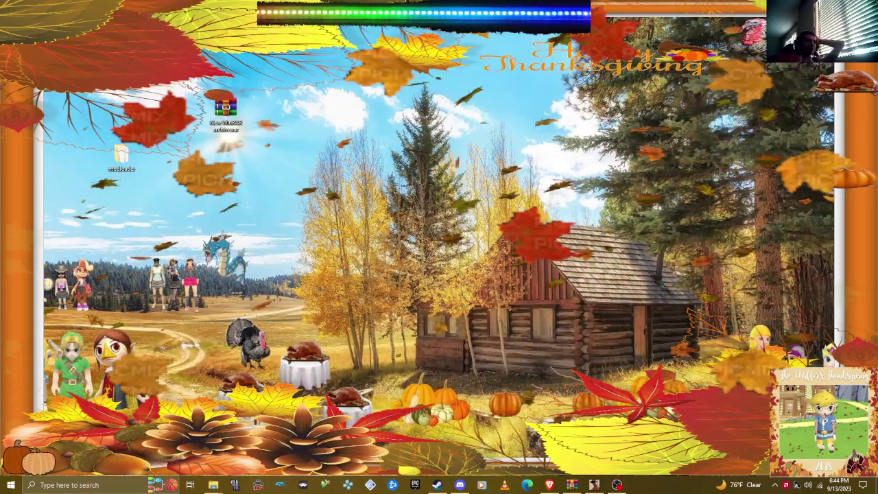
{"action": "left_click", "coordinate": [436, 485]}
{"action": "right_click", "coordinate": [89, 319]}
{"action": "left_click", "coordinate": [274, 349]}
{"action": "left_click", "coordinate": [297, 204]}
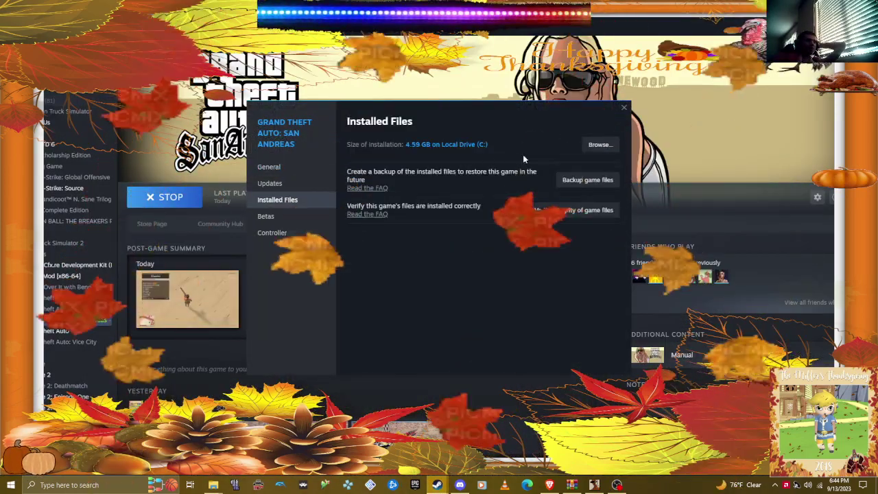
- Open the San Andreas install folder in File Explorer
{"action": "left_click", "coordinate": [598, 144]}
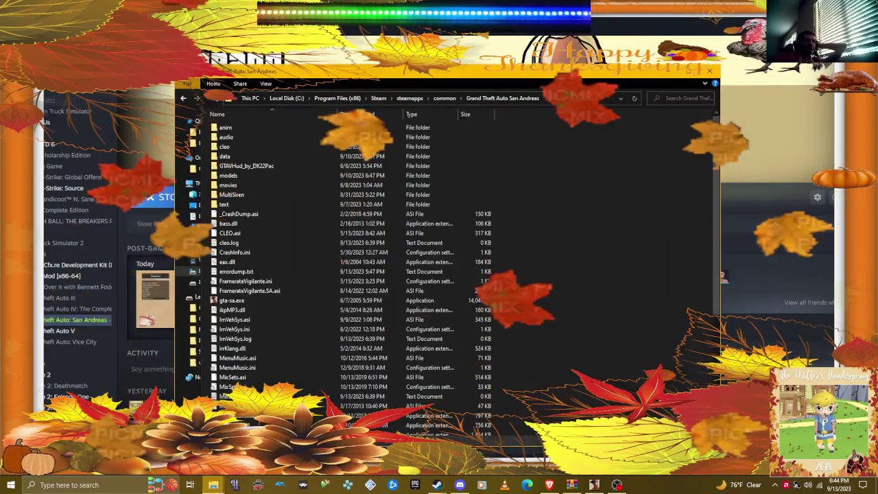
{"action": "left_click", "coordinate": [436, 485]}
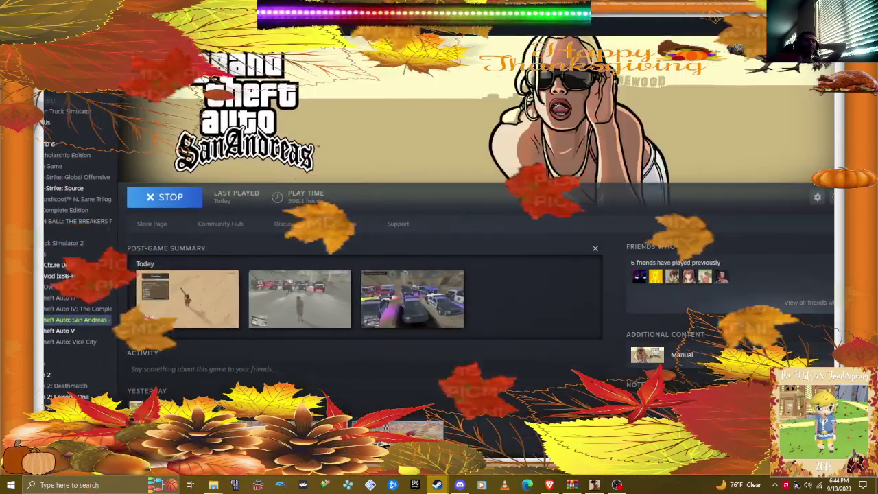
{"action": "left_click", "coordinate": [213, 484]}
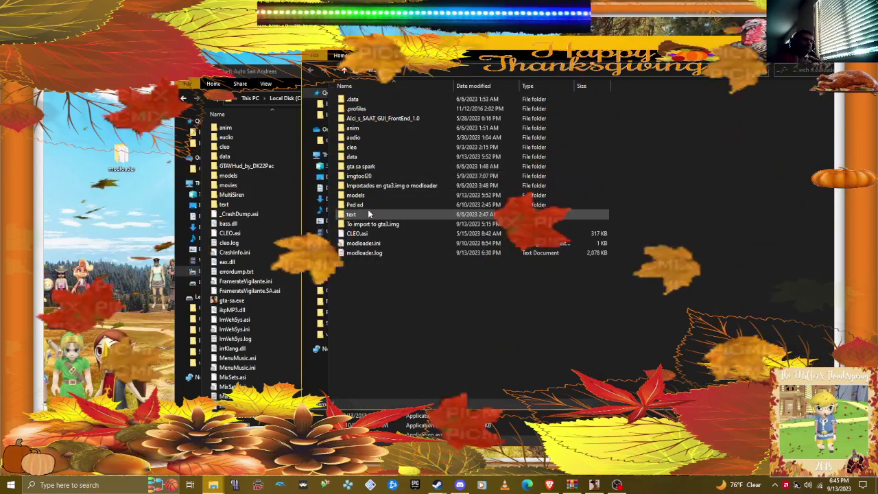
- Open the Alci_s_SAAT_GUI_FrontEnd_1.0 folder and launch SaatGuiFrontEnd.exe
{"action": "left_click", "coordinate": [366, 119]}
{"action": "double_click", "coordinate": [365, 119]}
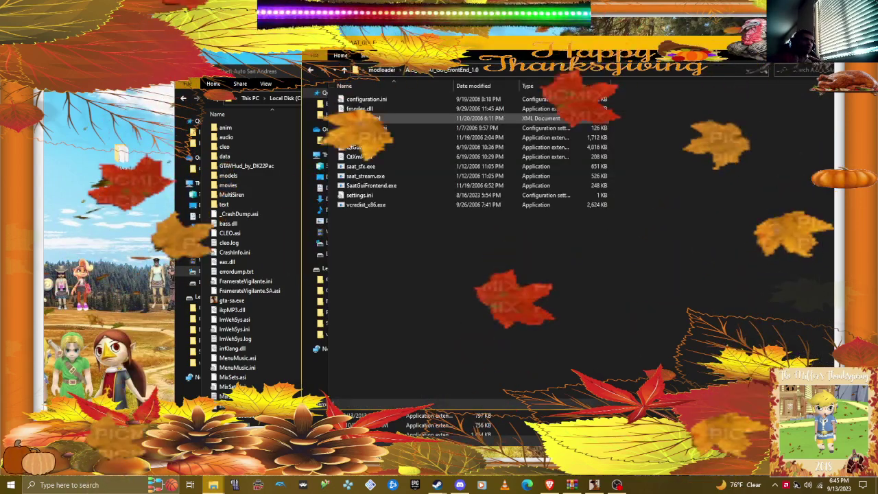
{"action": "left_click", "coordinate": [371, 186]}
{"action": "double_click", "coordinate": [370, 185]}
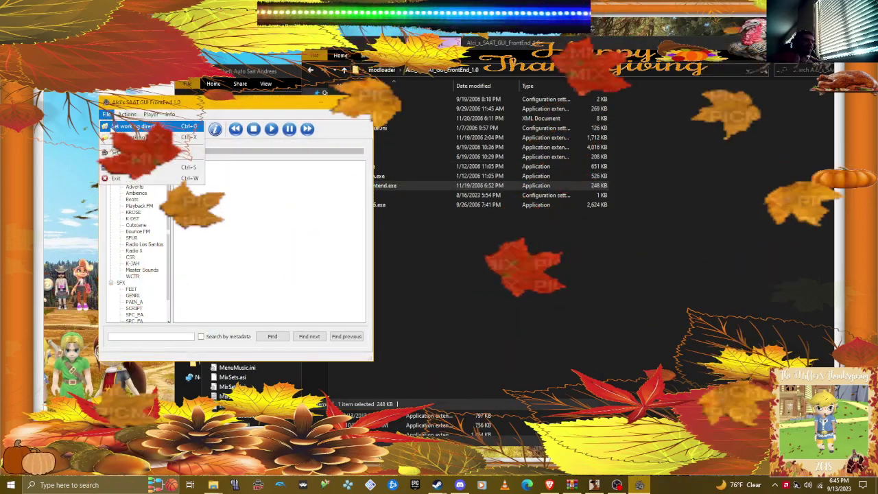
- Start choosing a working directory from the File menu, then cancel the folder browser
{"action": "left_click", "coordinate": [107, 114]}
{"action": "left_click", "coordinate": [137, 127]}
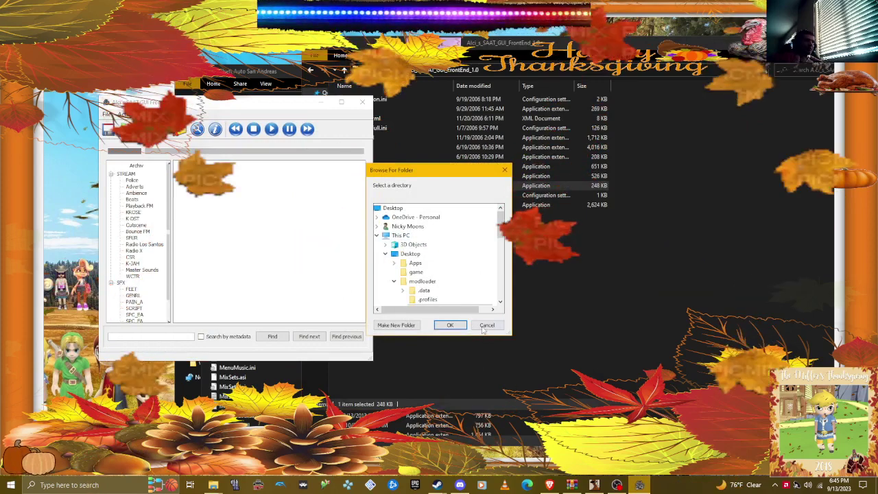
{"action": "left_click", "coordinate": [450, 325]}
- Set the GTA directory to C:\Program Files (x86)\Steam\steamapps\common\Grand Theft Auto San Andreas
{"action": "left_click", "coordinate": [107, 114]}
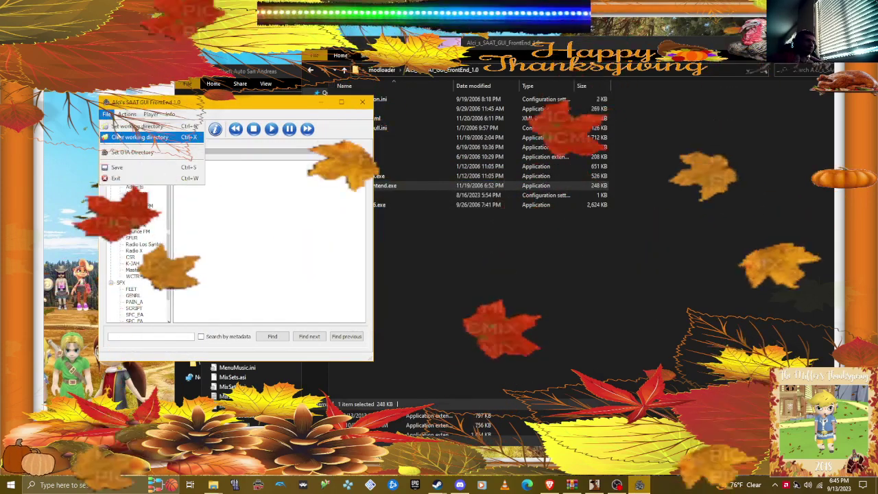
{"action": "left_click", "coordinate": [134, 153]}
{"action": "scroll", "coordinate": [439, 260], "scroll_direction": "down", "scroll_amount": 5}
{"action": "left_click", "coordinate": [386, 290]}
{"action": "left_click", "coordinate": [403, 233]}
{"action": "scroll", "coordinate": [411, 261], "scroll_direction": "down", "scroll_amount": 3}
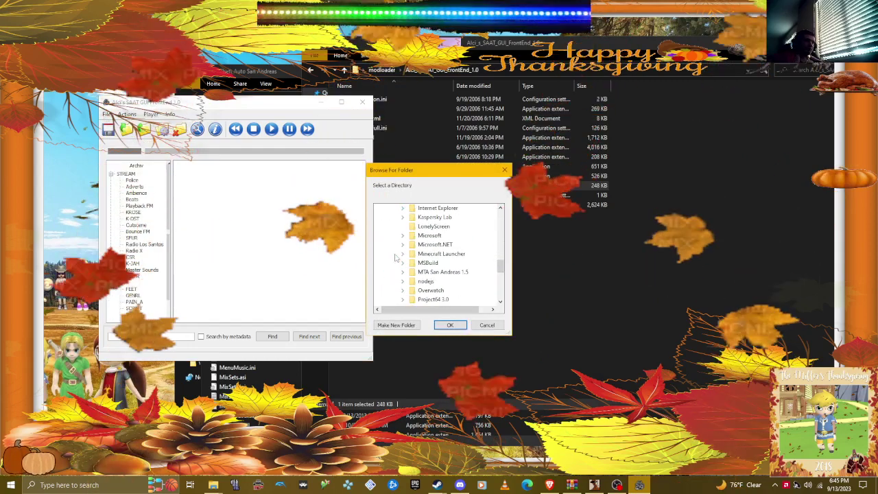
{"action": "scroll", "coordinate": [397, 261], "scroll_direction": "down", "scroll_amount": 3}
{"action": "scroll", "coordinate": [403, 274], "scroll_direction": "down", "scroll_amount": 2}
{"action": "left_click", "coordinate": [403, 281]}
{"action": "scroll", "coordinate": [410, 247], "scroll_direction": "down", "scroll_amount": 2}
{"action": "scroll", "coordinate": [410, 253], "scroll_direction": "down", "scroll_amount": 2}
{"action": "scroll", "coordinate": [410, 261], "scroll_direction": "down", "scroll_amount": 2}
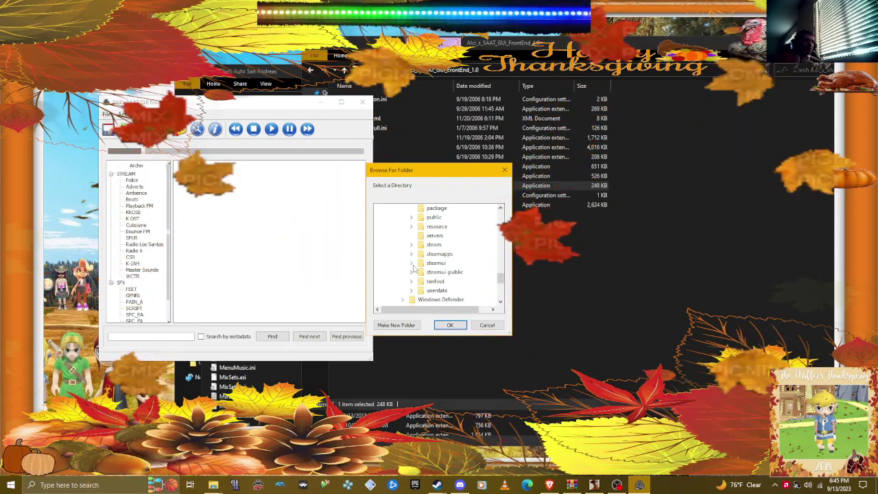
{"action": "left_click", "coordinate": [411, 253]}
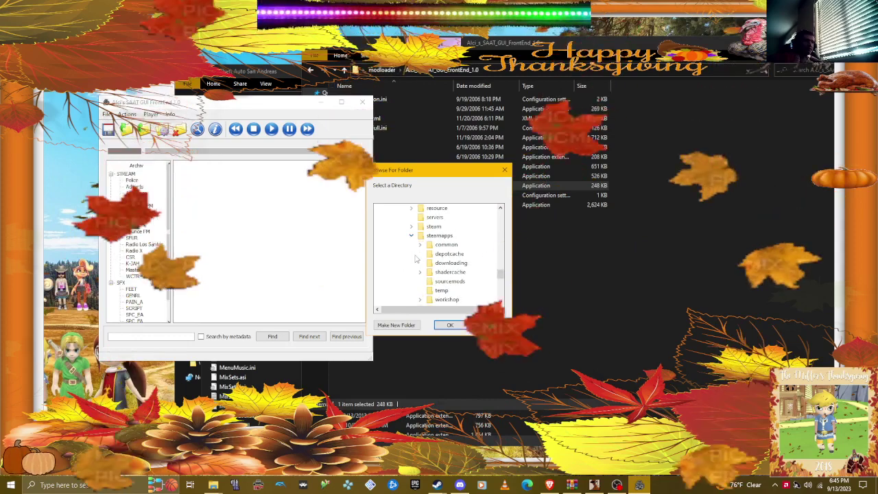
{"action": "left_click", "coordinate": [421, 245]}
{"action": "left_click", "coordinate": [425, 235]}
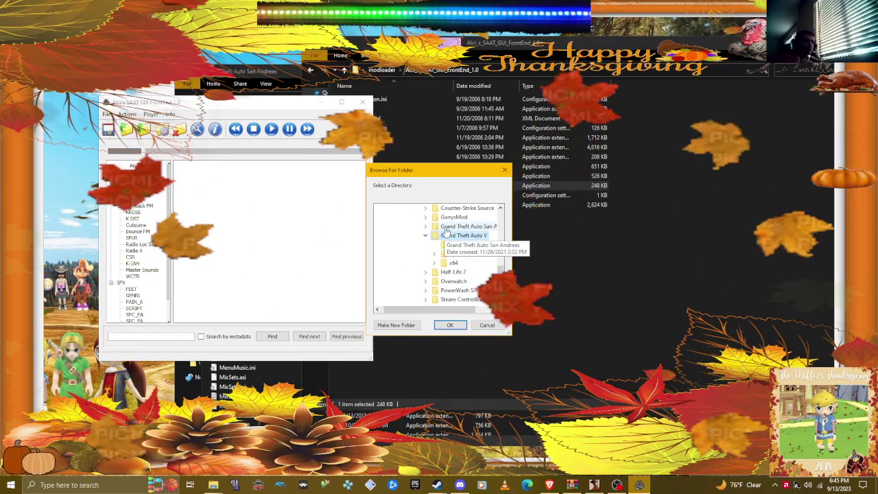
{"action": "left_click", "coordinate": [467, 226]}
{"action": "left_click", "coordinate": [450, 324]}
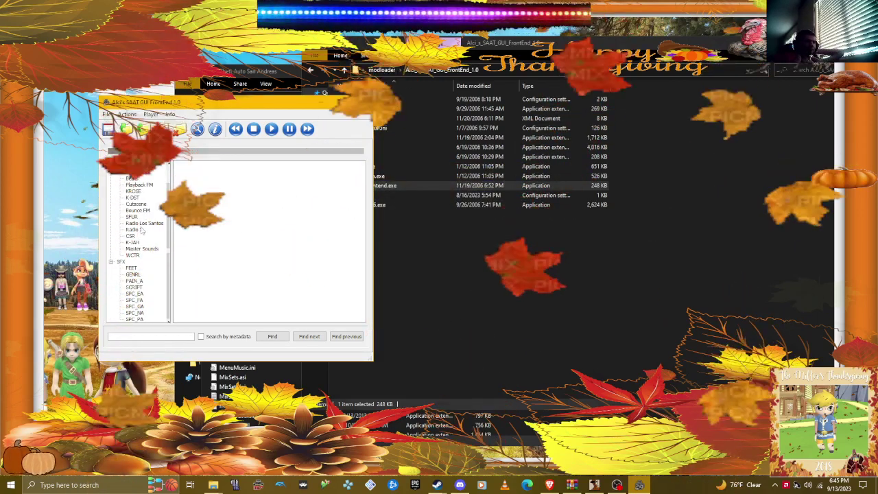
- Open the GENRL SFX archive, then expand and collapse Bank_003
{"action": "left_click", "coordinate": [133, 274]}
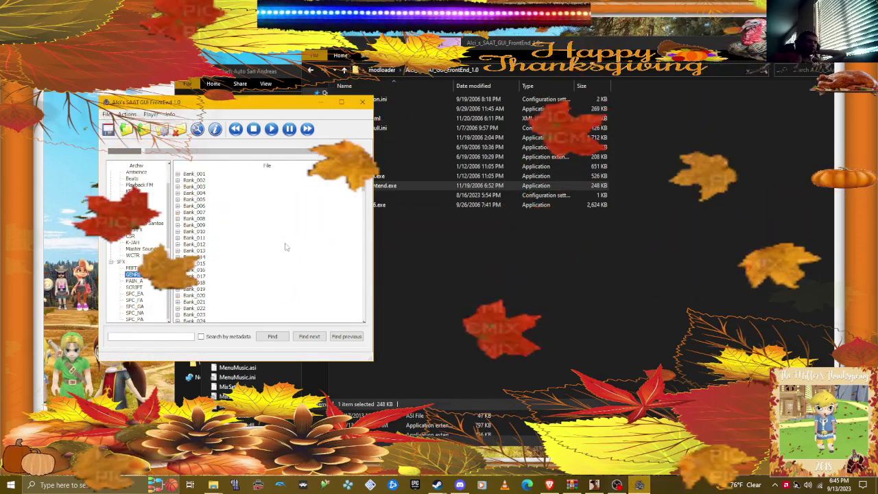
{"action": "left_click", "coordinate": [177, 187]}
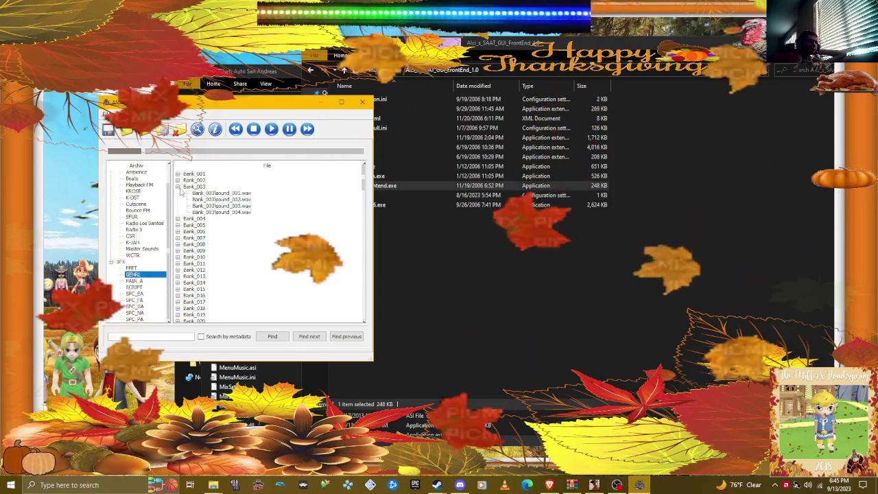
{"action": "left_click", "coordinate": [178, 187]}
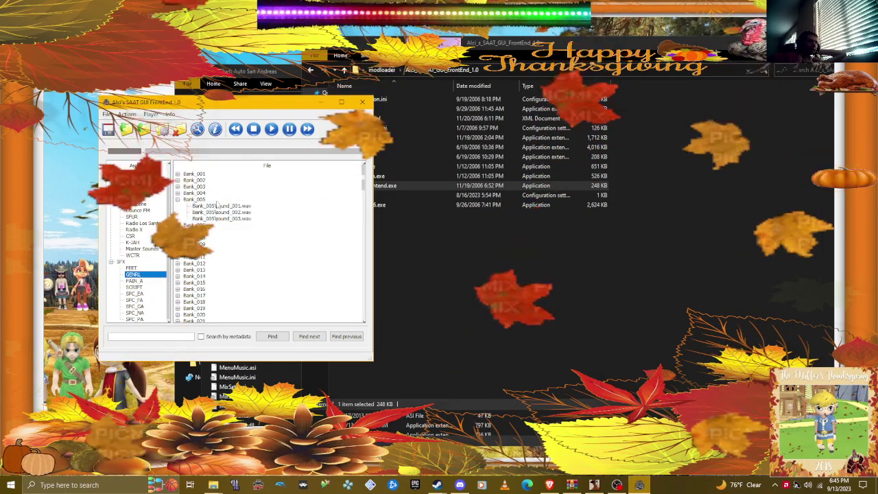
- Play a sound from Bank_005, then play the first sound in Bank_008
{"action": "left_click", "coordinate": [221, 206]}
{"action": "double_click", "coordinate": [194, 199]}
{"action": "left_click", "coordinate": [271, 129]}
{"action": "left_click", "coordinate": [178, 224]}
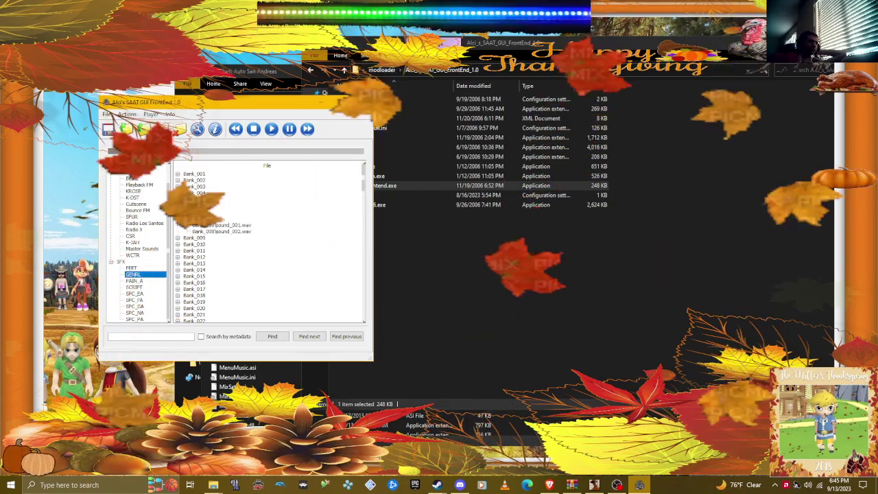
{"action": "left_click", "coordinate": [221, 225]}
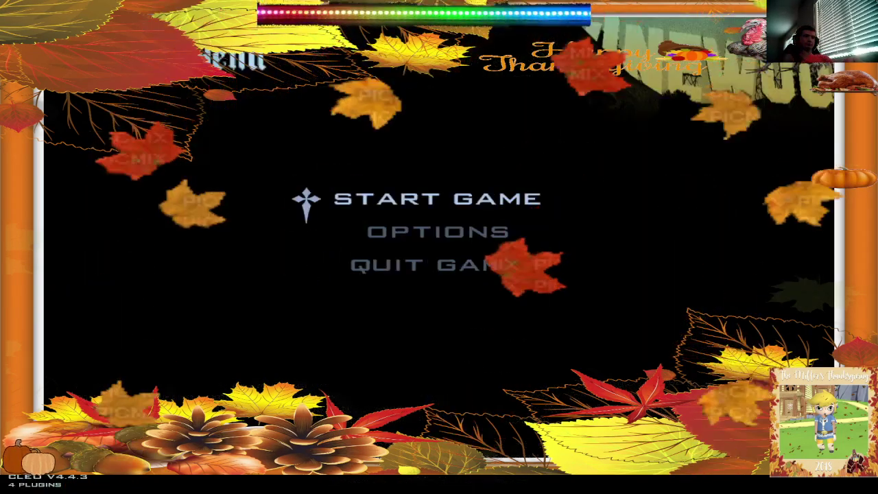
- Confirm Load Game on the main menu to start a save
{"action": "key", "text": "Return"}
{"action": "key", "text": "Return"}
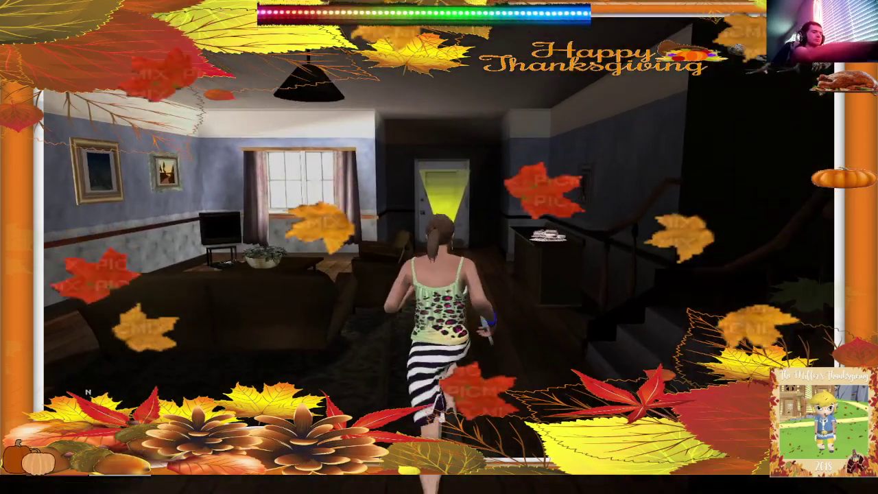
{"action": "key", "text": "w"}
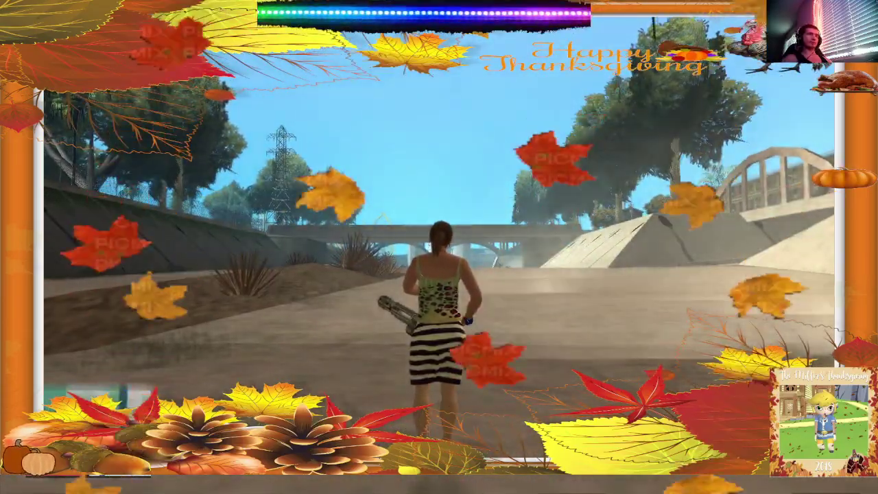
- Walk the character out of the house into the city and pause the game
{"action": "key", "text": "Escape"}
- Quit the game, then relaunch San Andreas from Steam despite the sync warning
{"action": "left_click", "coordinate": [435, 364]}
{"action": "left_click", "coordinate": [437, 276]}
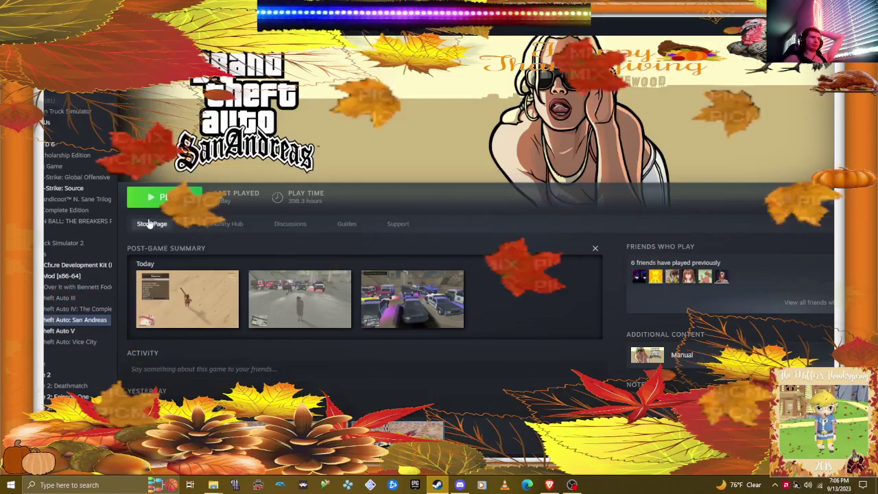
{"action": "left_click", "coordinate": [170, 197]}
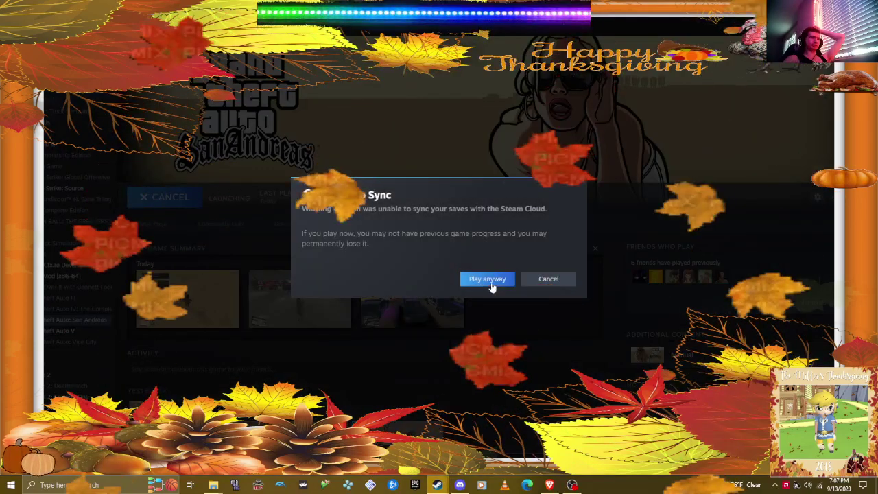
{"action": "left_click", "coordinate": [487, 278]}
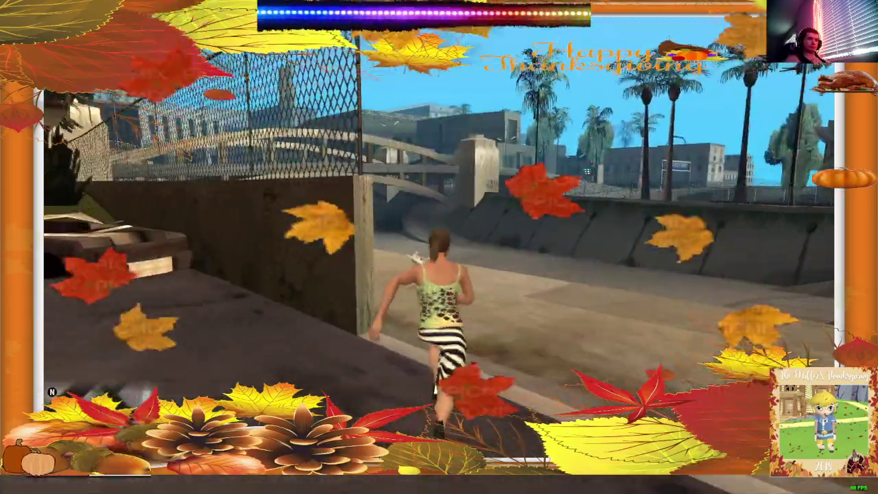
- Browse the trainer's Wanted options, then teleport from the canal to a sandy beach
{"action": "key", "text": "Return"}
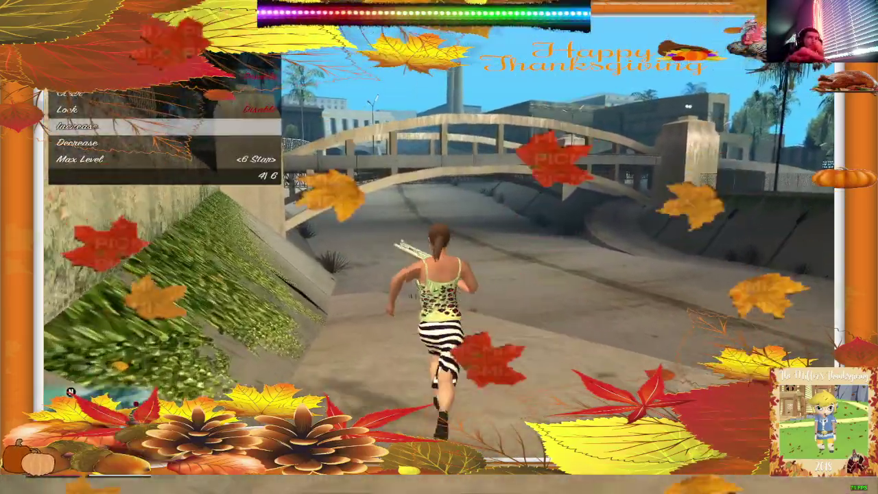
{"action": "key", "text": "Escape"}
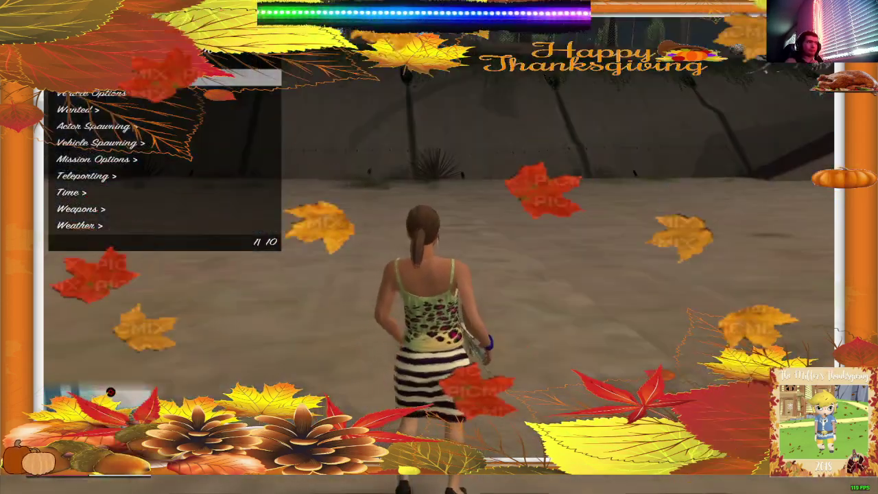
{"action": "key", "text": "Return"}
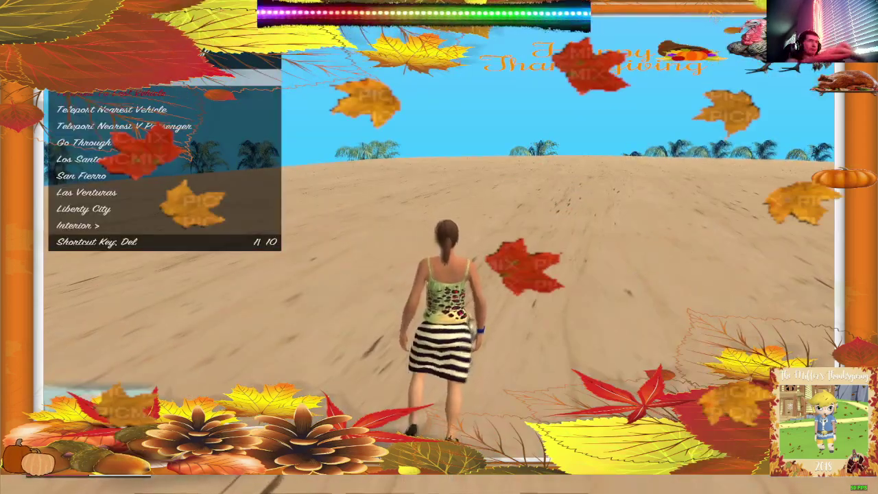
{"action": "key", "text": "BackSpace"}
{"action": "key", "text": "BackSpace"}
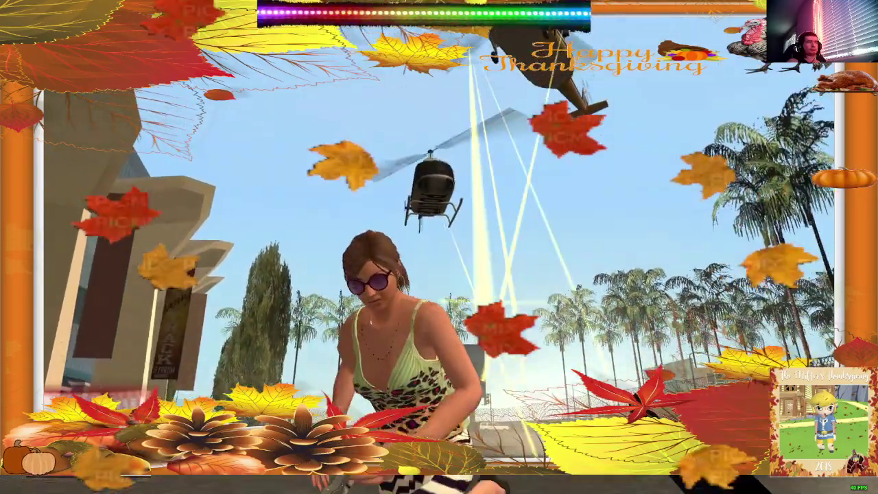
- Pause the game mid helicopter chase to bring up the pause menu
{"action": "key", "text": "Escape"}
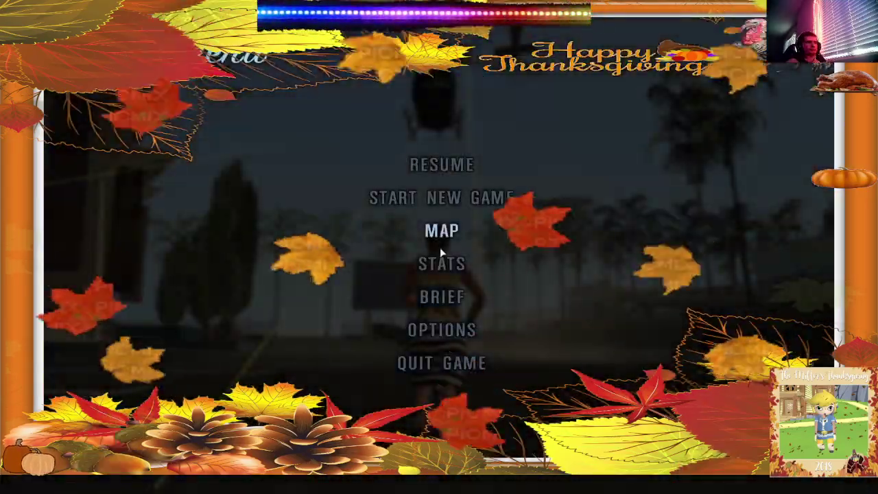